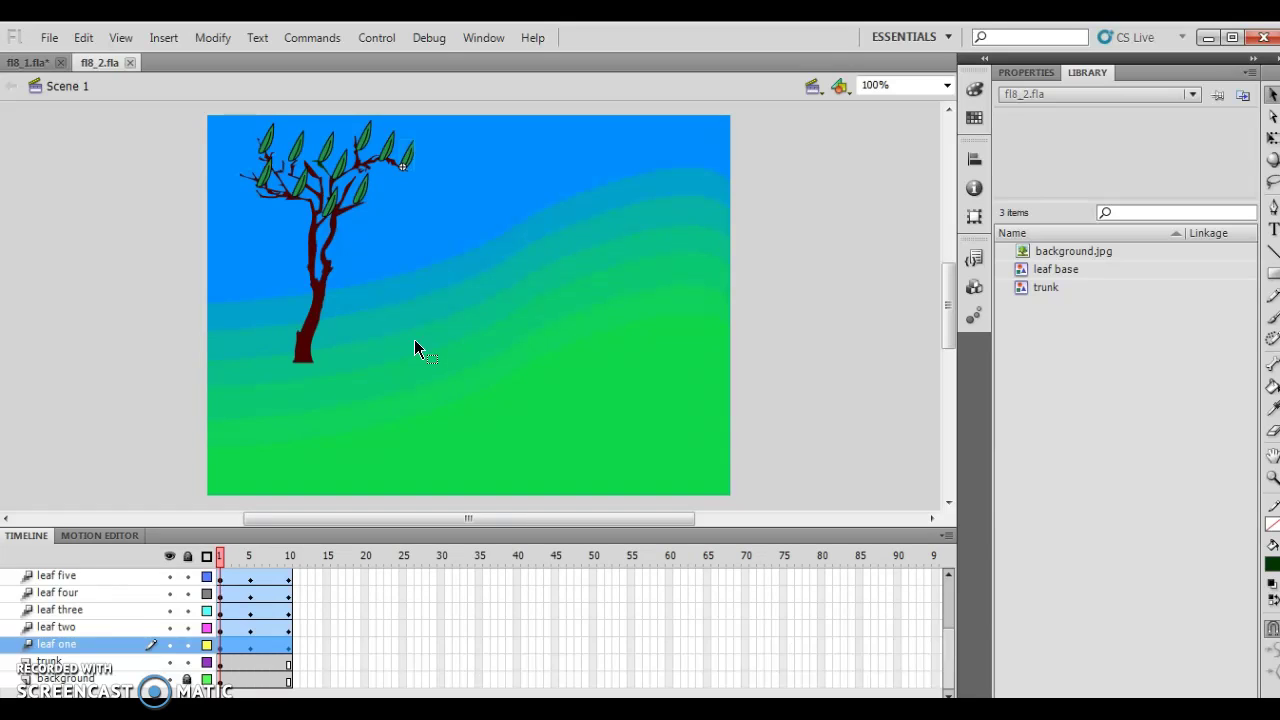
# Cut the frames of the trunk through leaf eleven layers, leaving only the background visible.
pyautogui.press('Return')
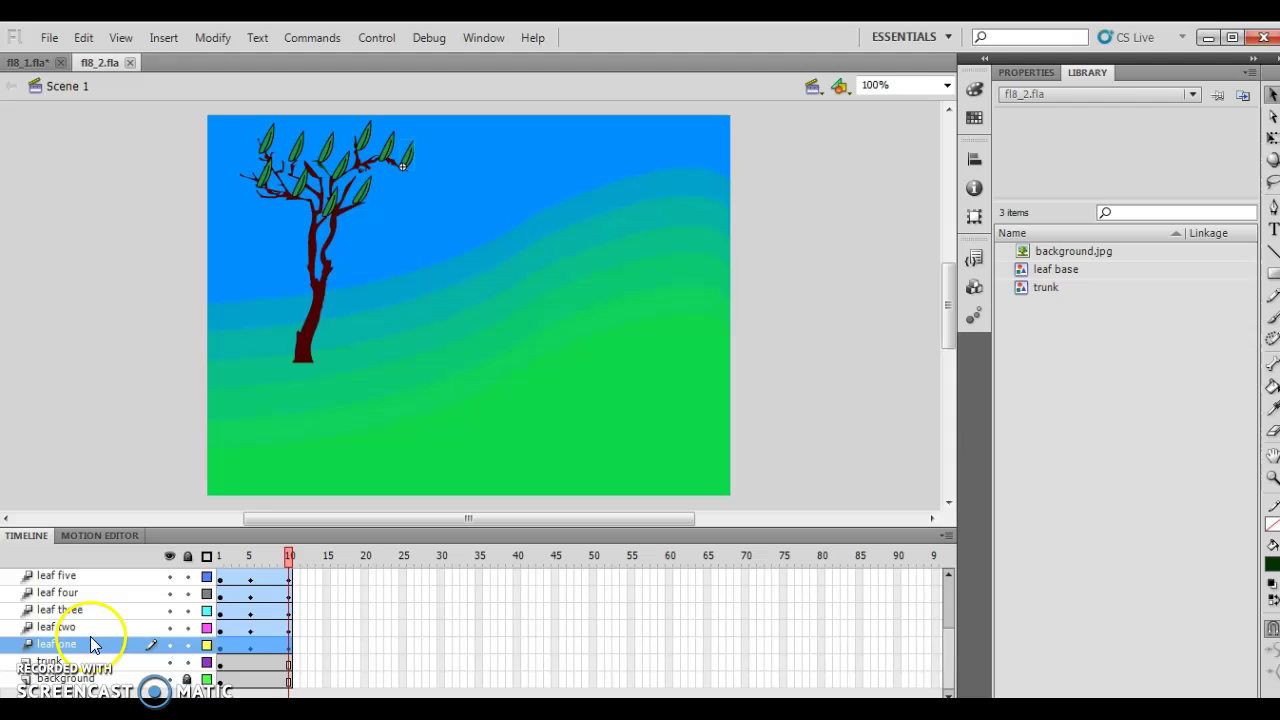
pyautogui.click(63, 660)
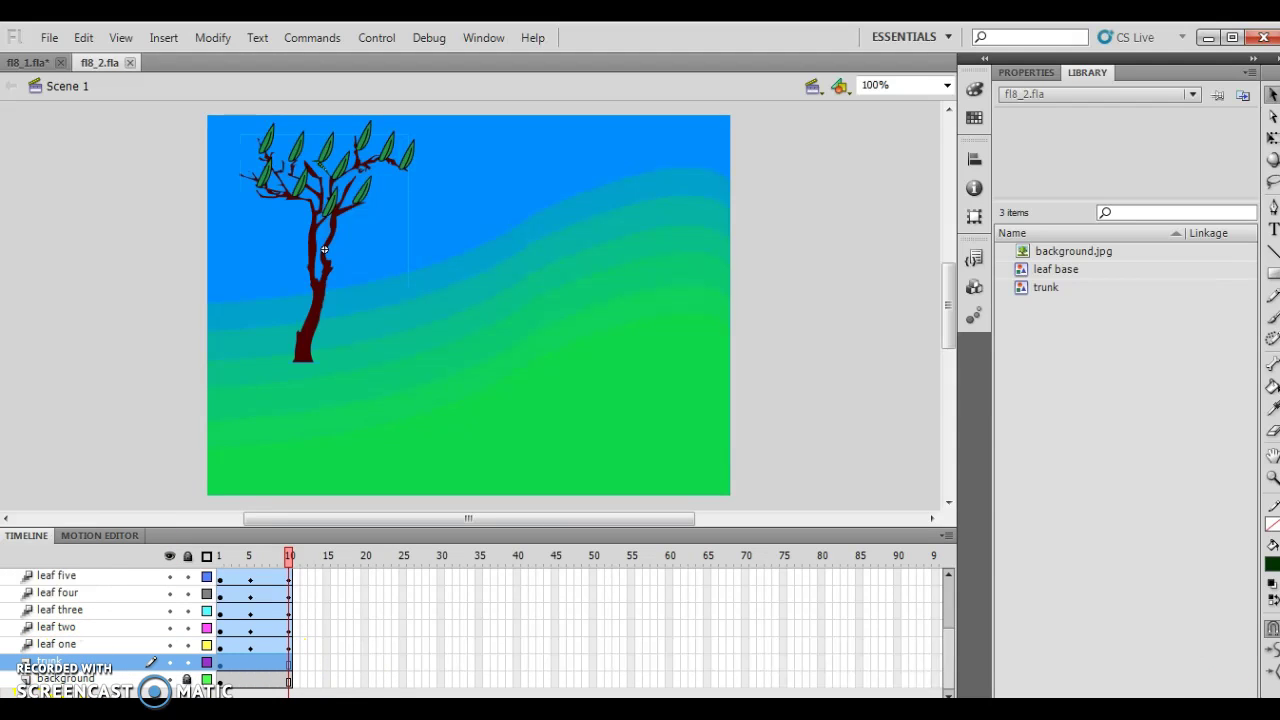
pyautogui.moveTo(949, 663); pyautogui.dragTo(946, 591)
pyautogui.keyDown('shift'); pyautogui.click(58, 577); pyautogui.keyUp('shift')
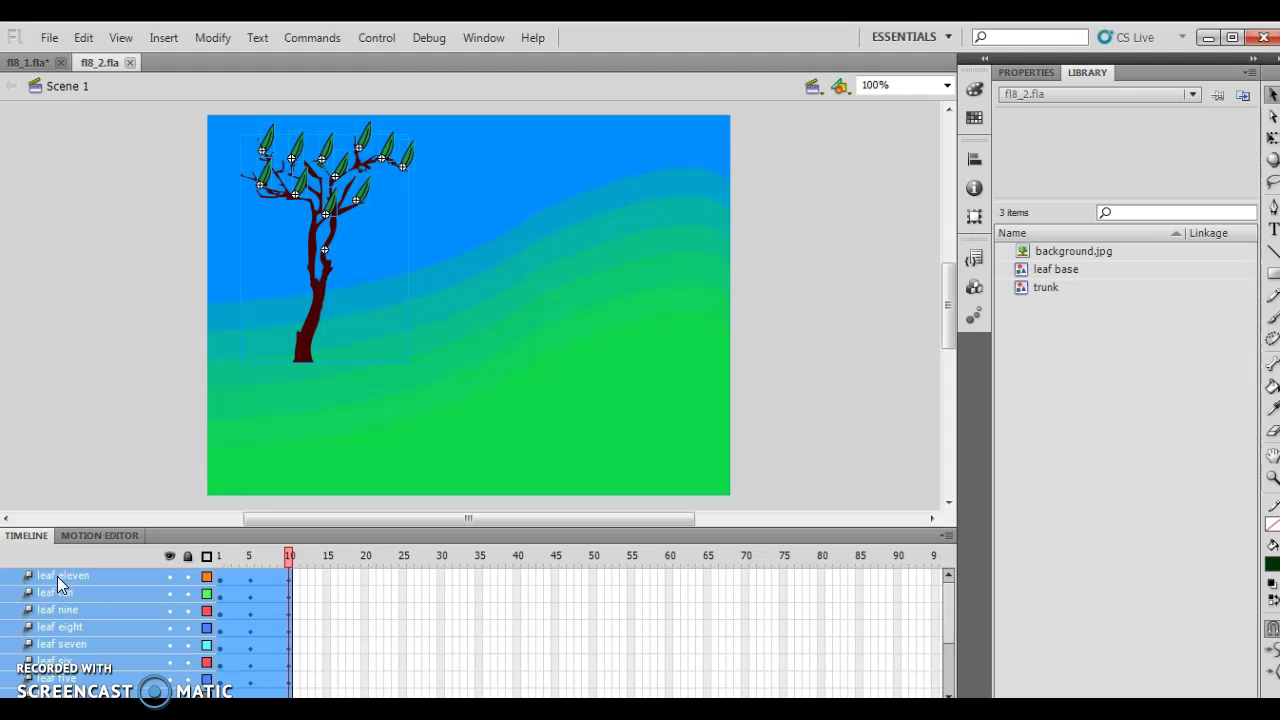
pyautogui.click(74, 39)
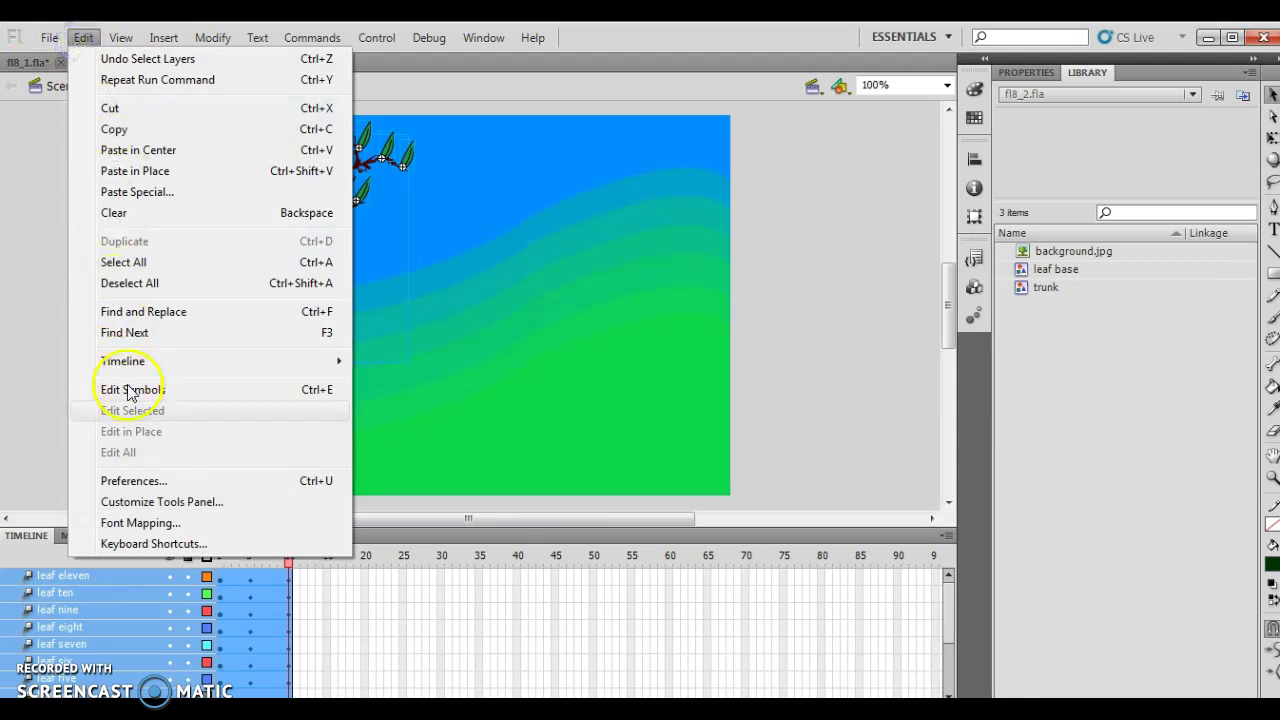
pyautogui.moveTo(88, 358)
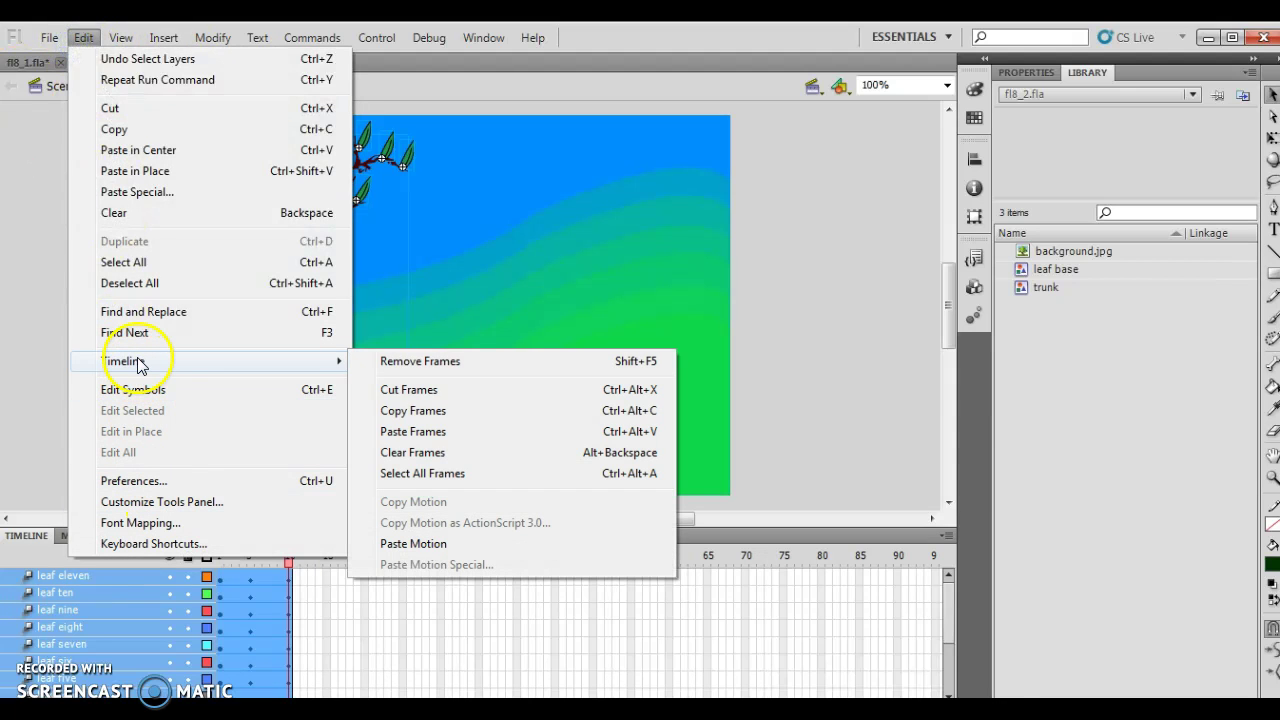
pyautogui.click(420, 389)
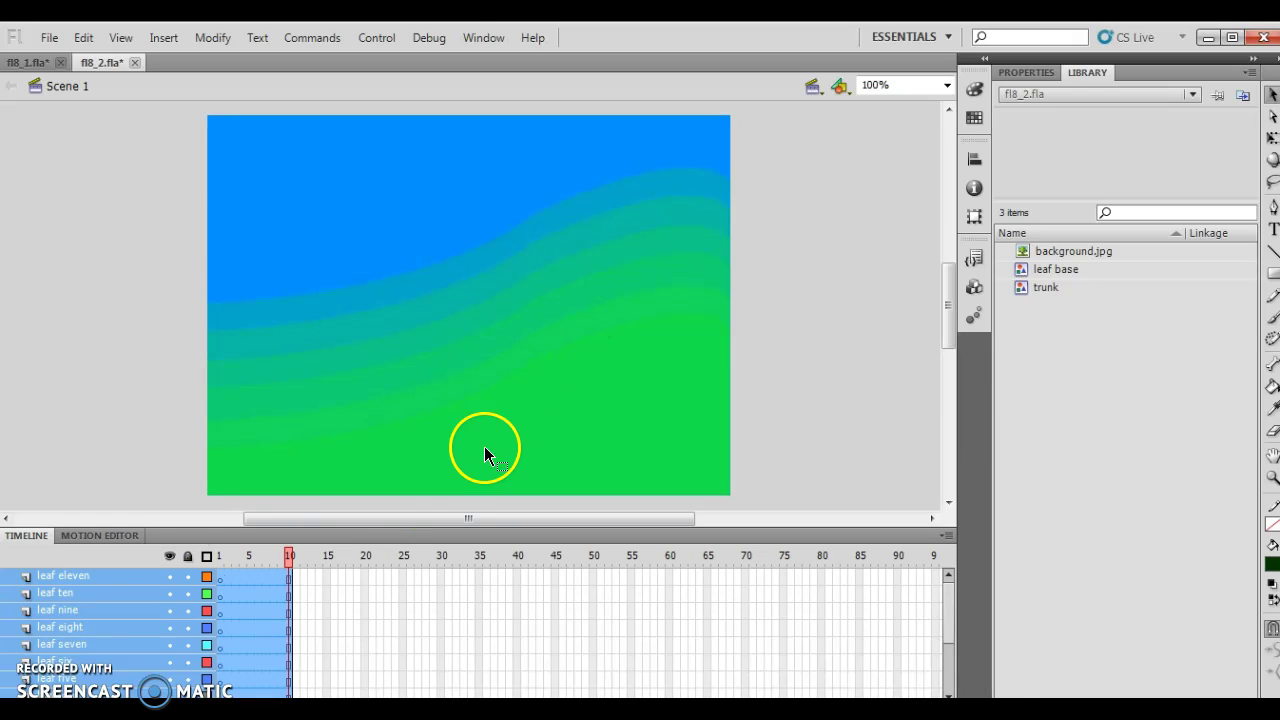
# Insert a new graphic symbol named 'animated tree'.
pyautogui.click(163, 37)
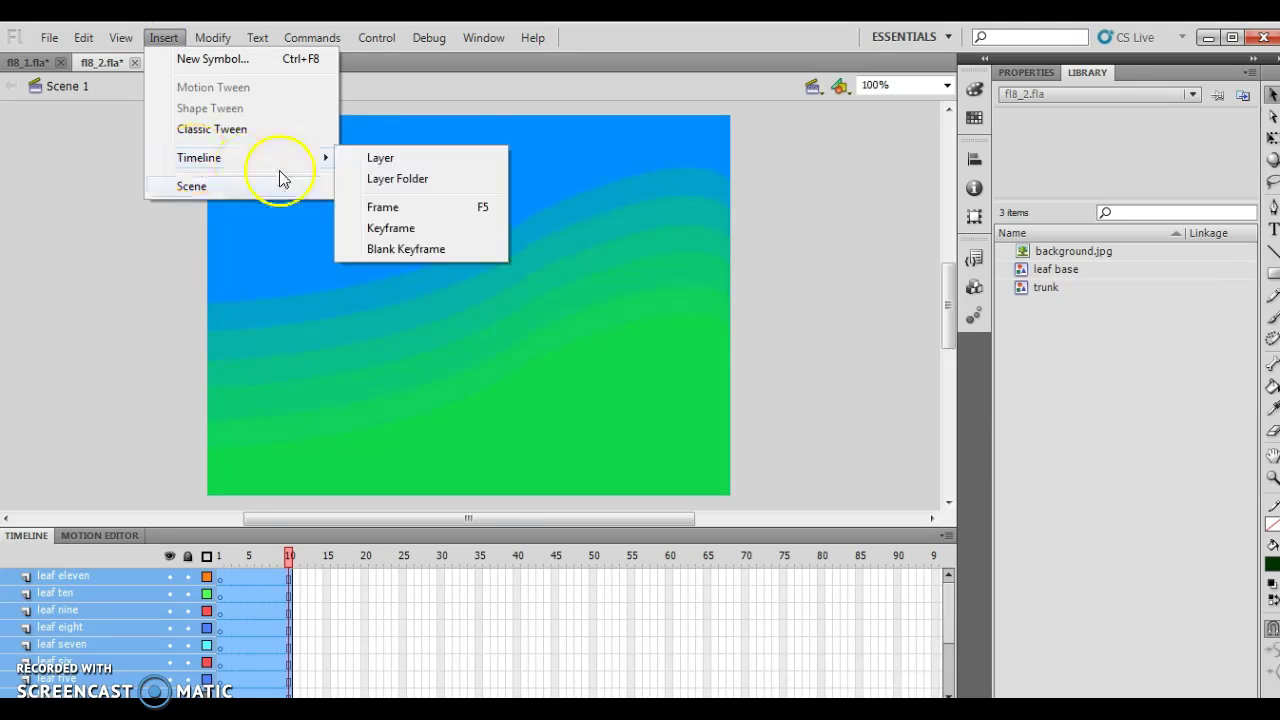
pyautogui.click(185, 64)
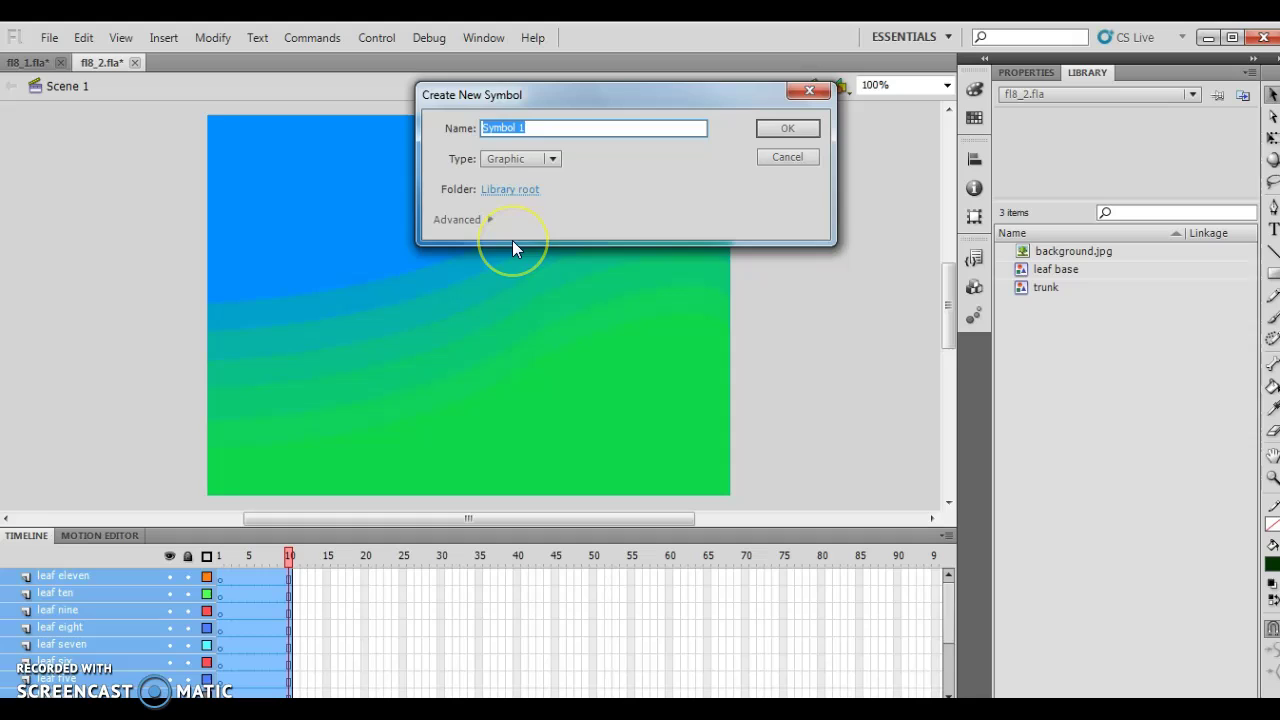
pyautogui.write('animated tree')
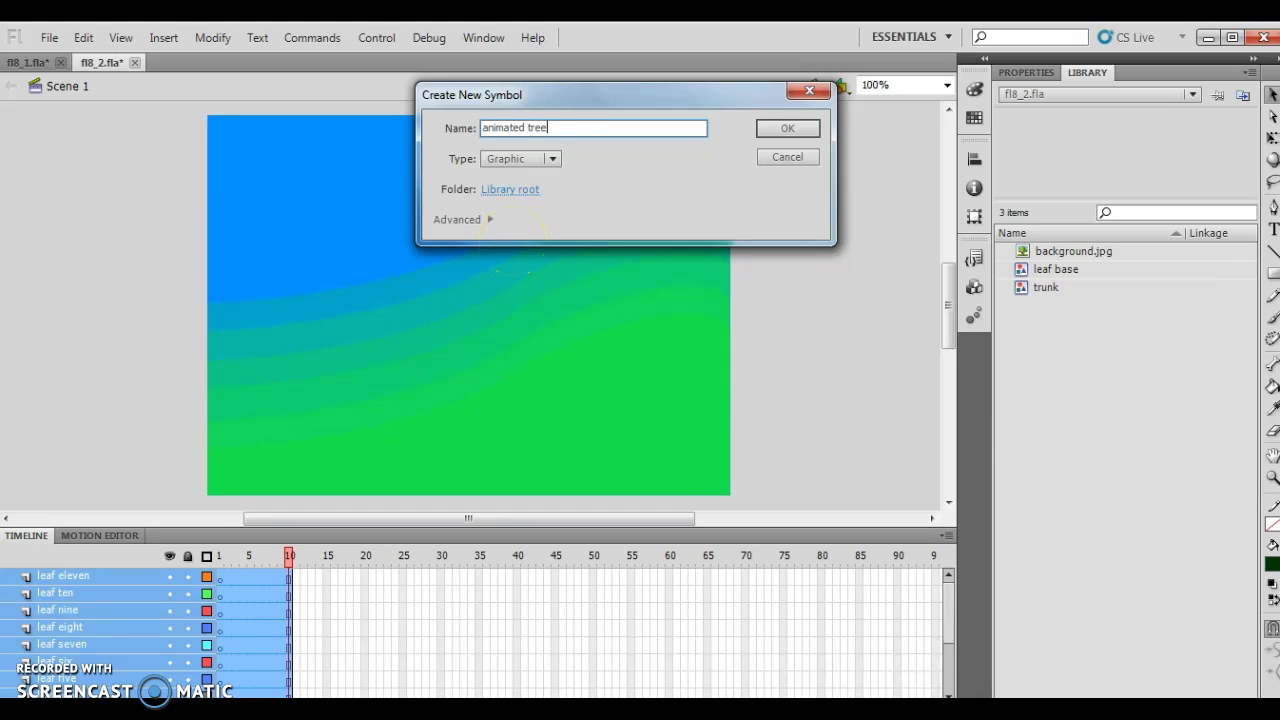
pyautogui.click(788, 128)
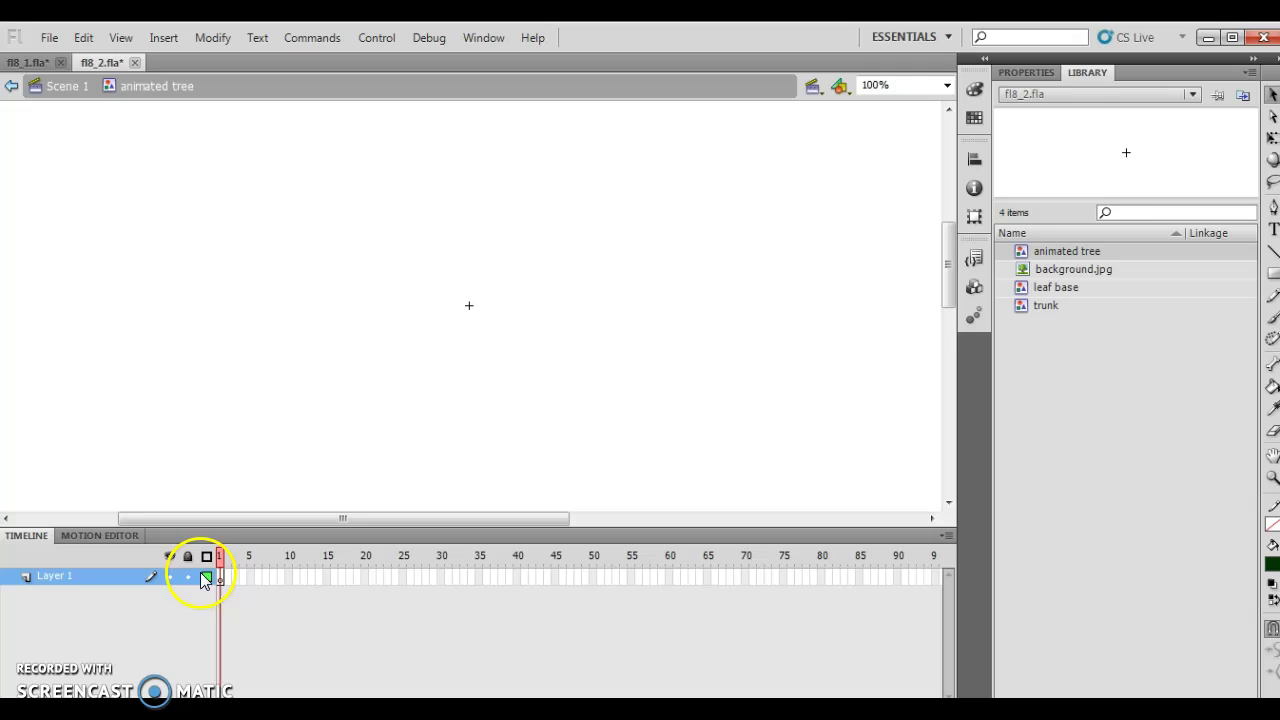
# Paste the cut trunk and leaf frames into frame 1 of the animated tree symbol.
pyautogui.moveTo(223, 575); pyautogui.dragTo(312, 171)
pyautogui.click(83, 37)
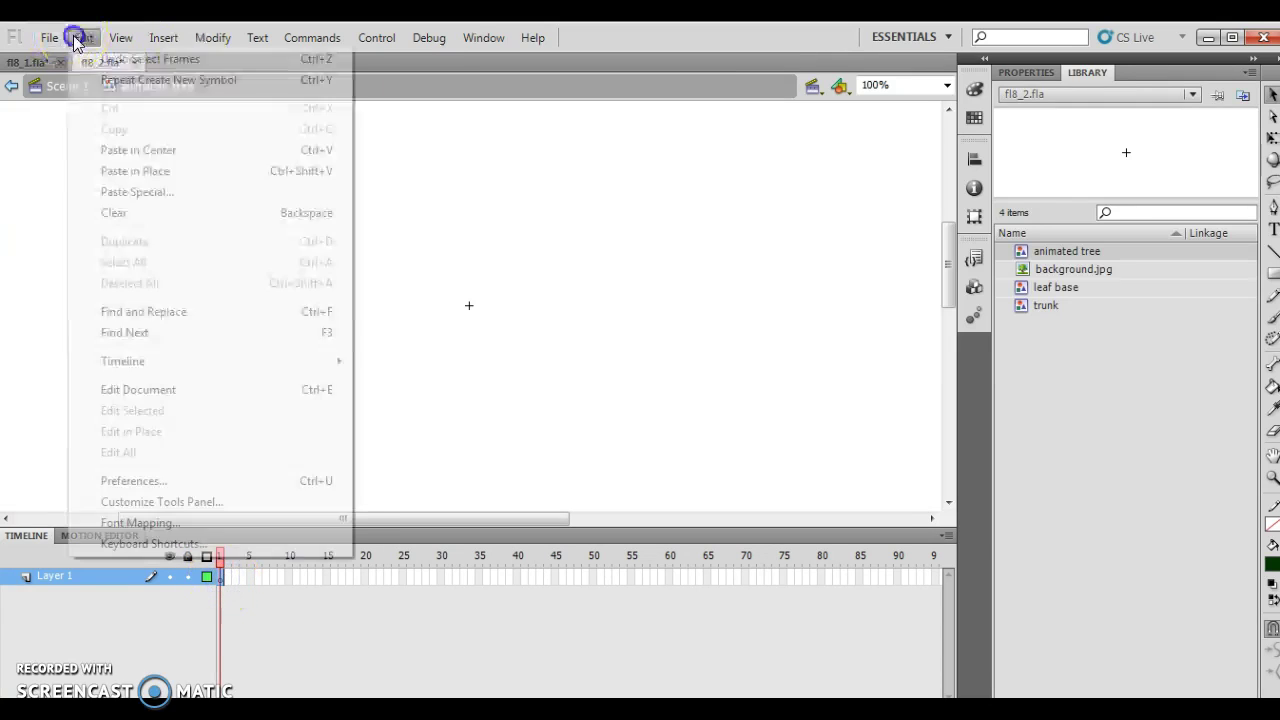
pyautogui.moveTo(135, 367)
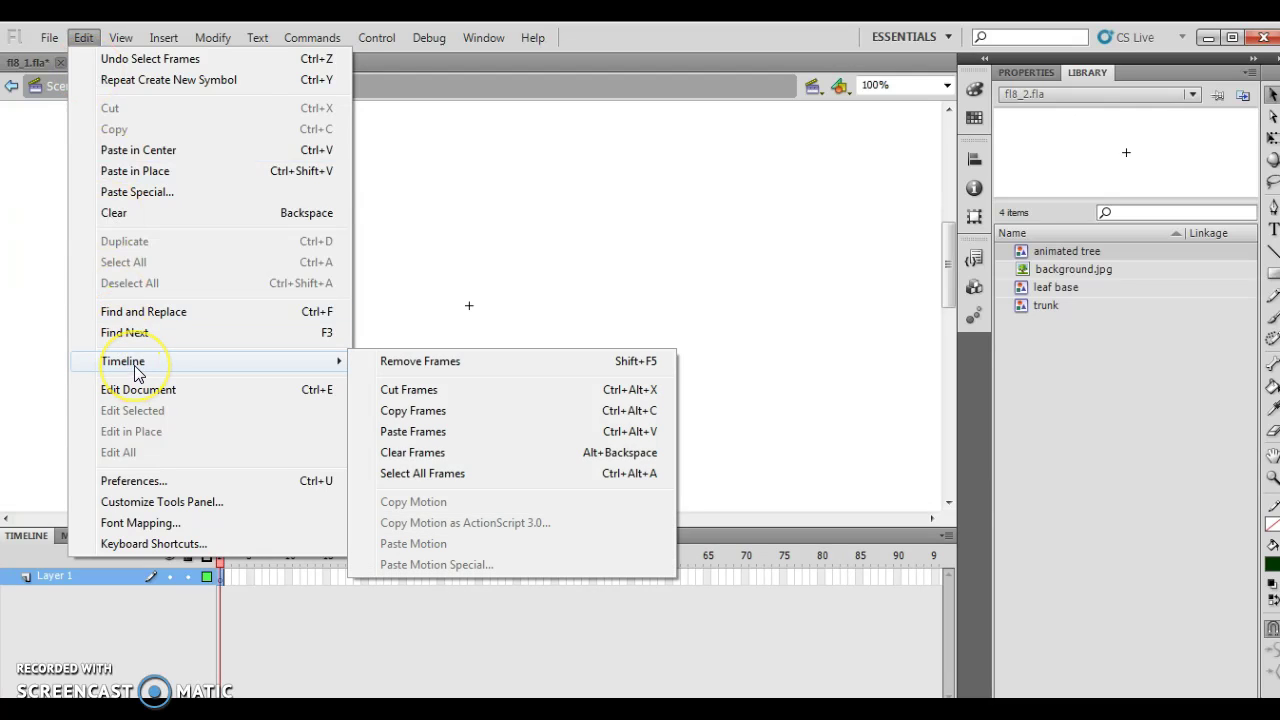
pyautogui.click(409, 434)
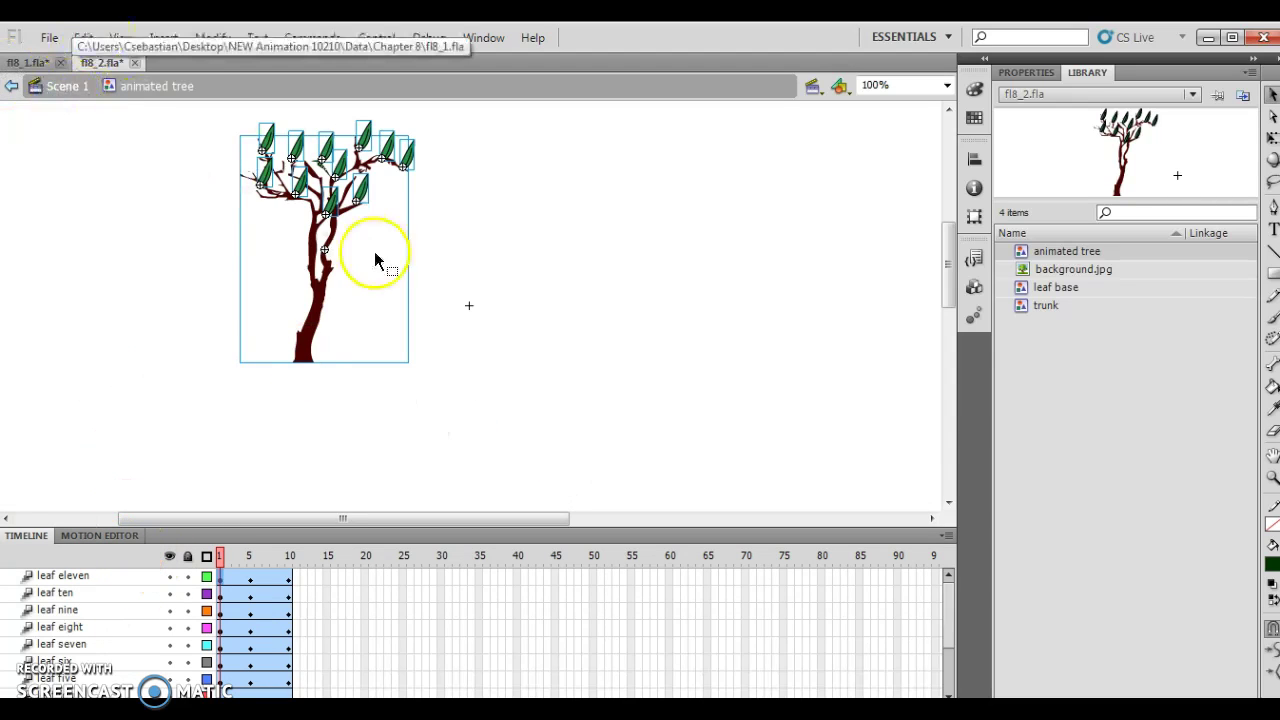
# Return to Scene 1 and delete the emptied leaf eleven through trunk layers.
pyautogui.click(60, 88)
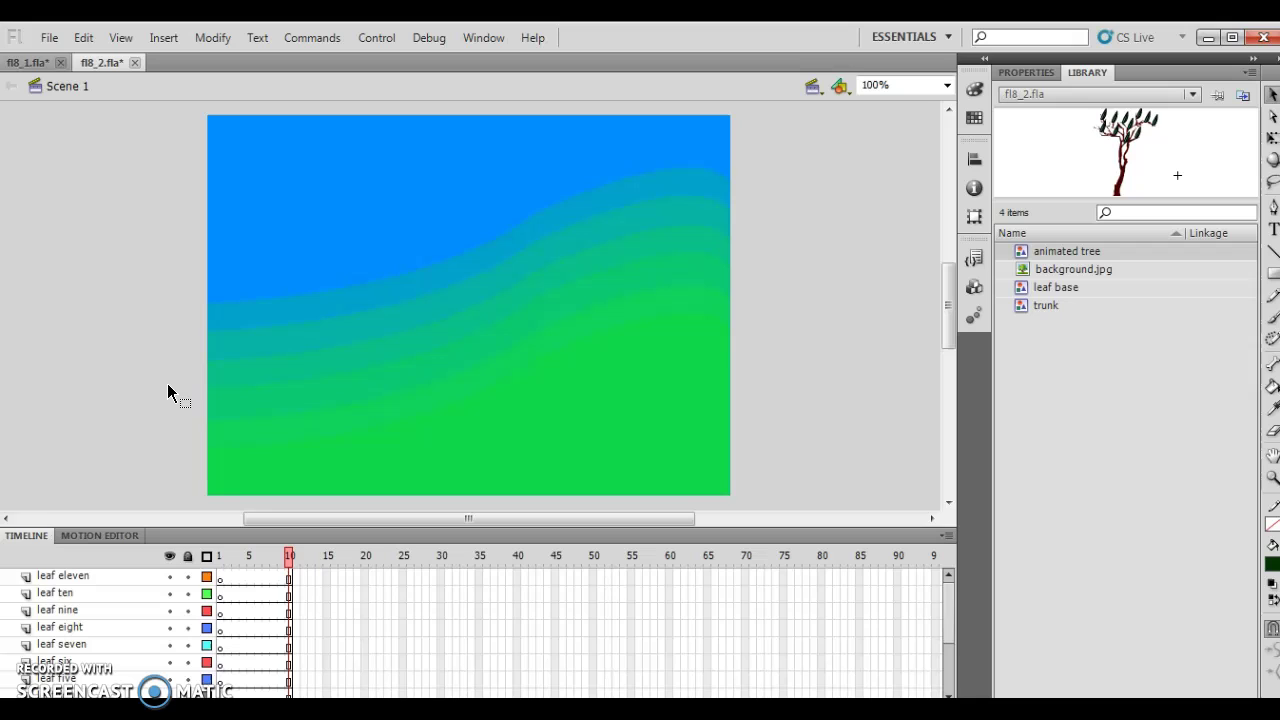
pyautogui.click(957, 621)
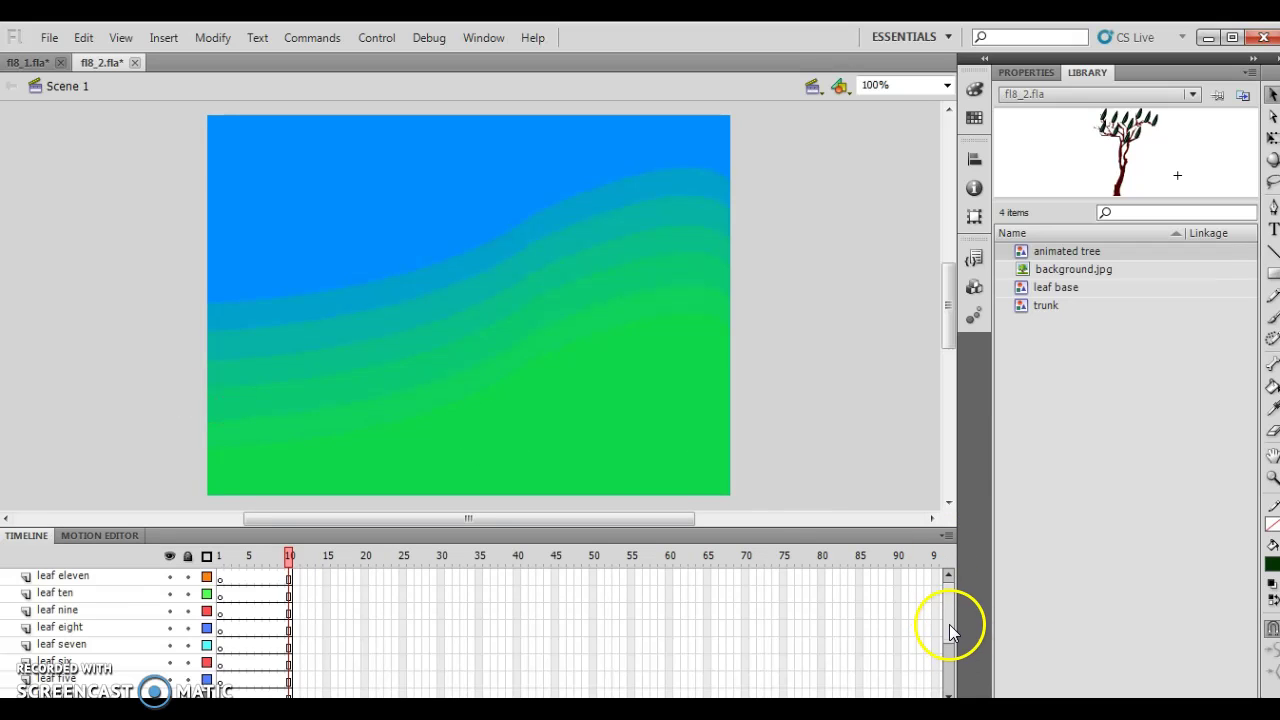
pyautogui.click(75, 575)
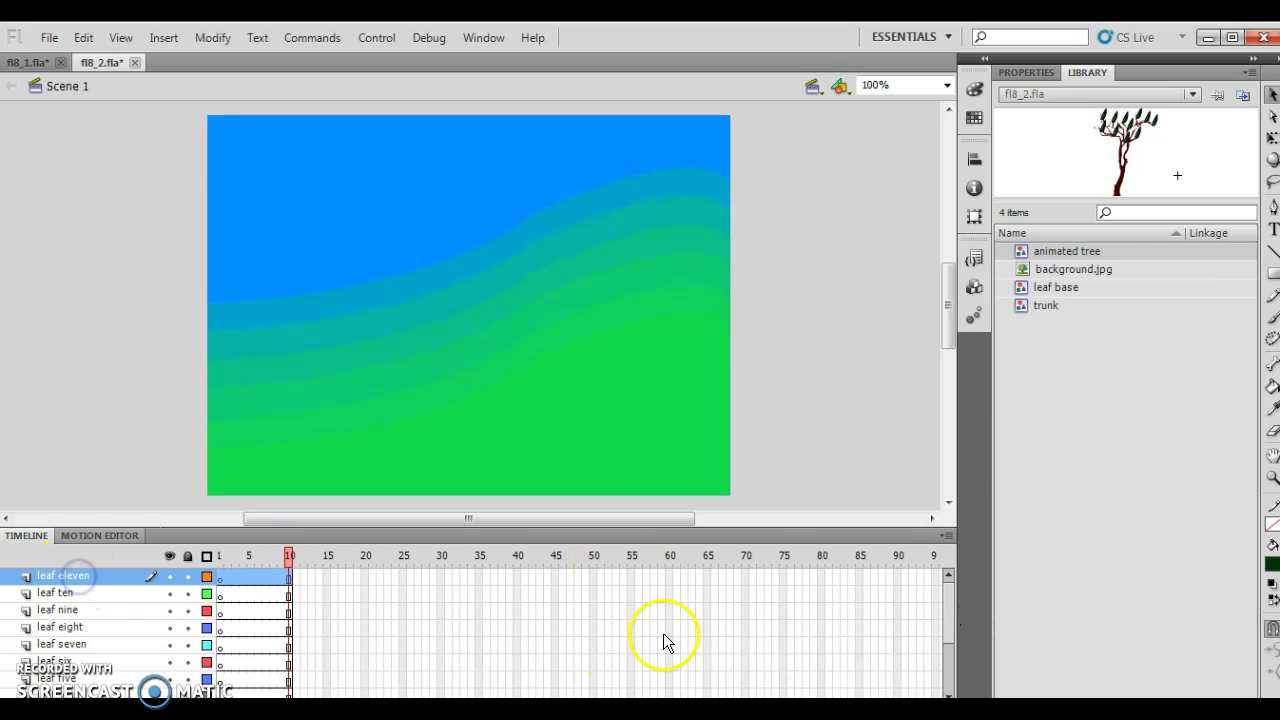
pyautogui.moveTo(946, 602); pyautogui.dragTo(955, 668)
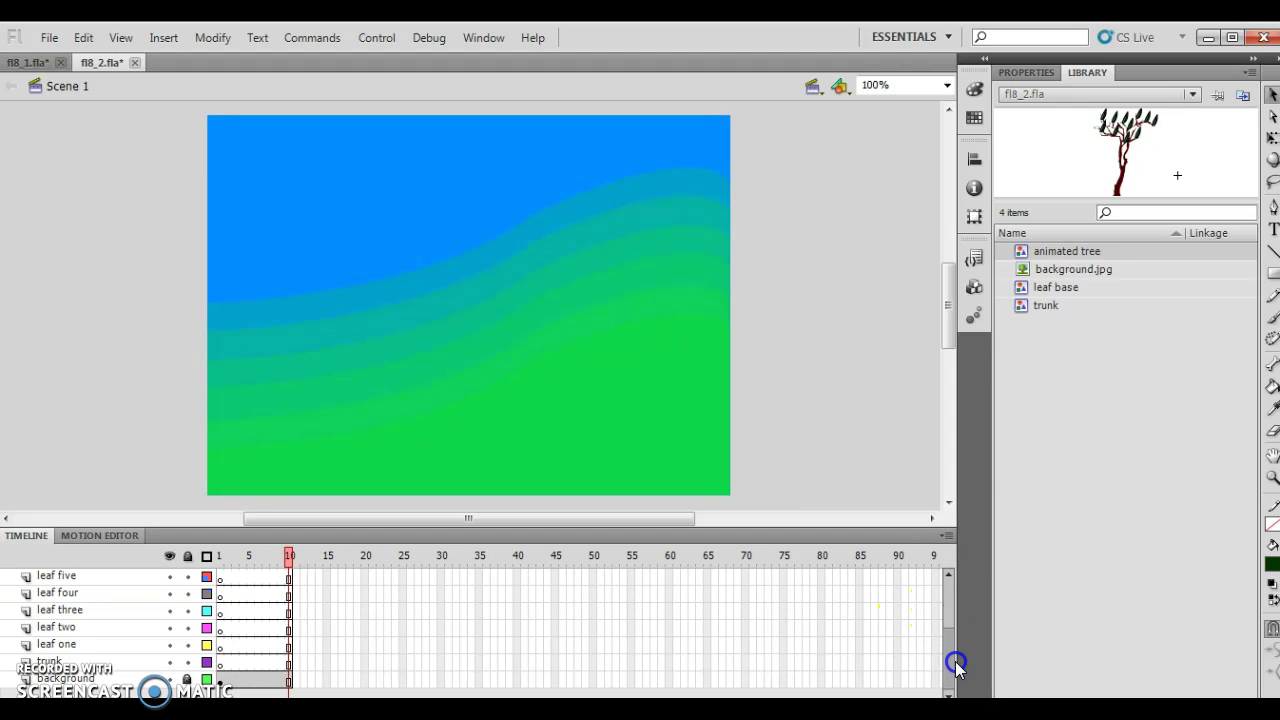
pyautogui.keyDown('shift'); pyautogui.click(127, 664); pyautogui.keyUp('shift')
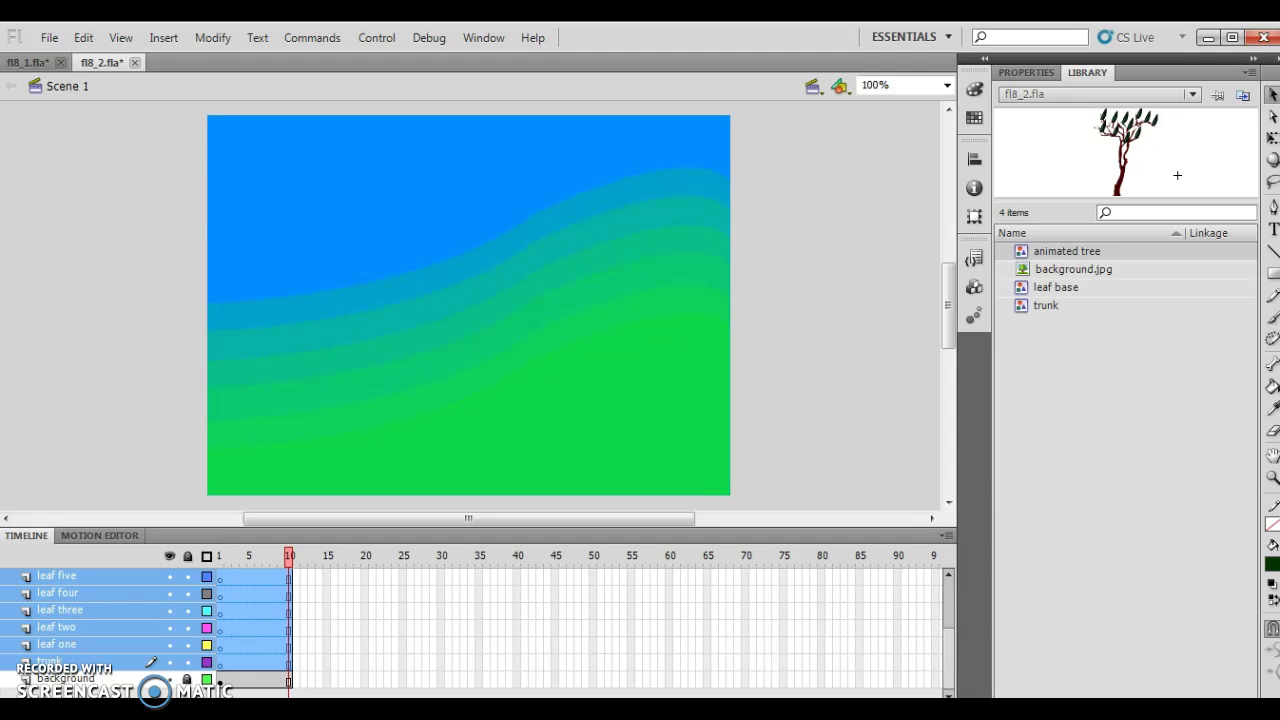
pyautogui.press('Delete')
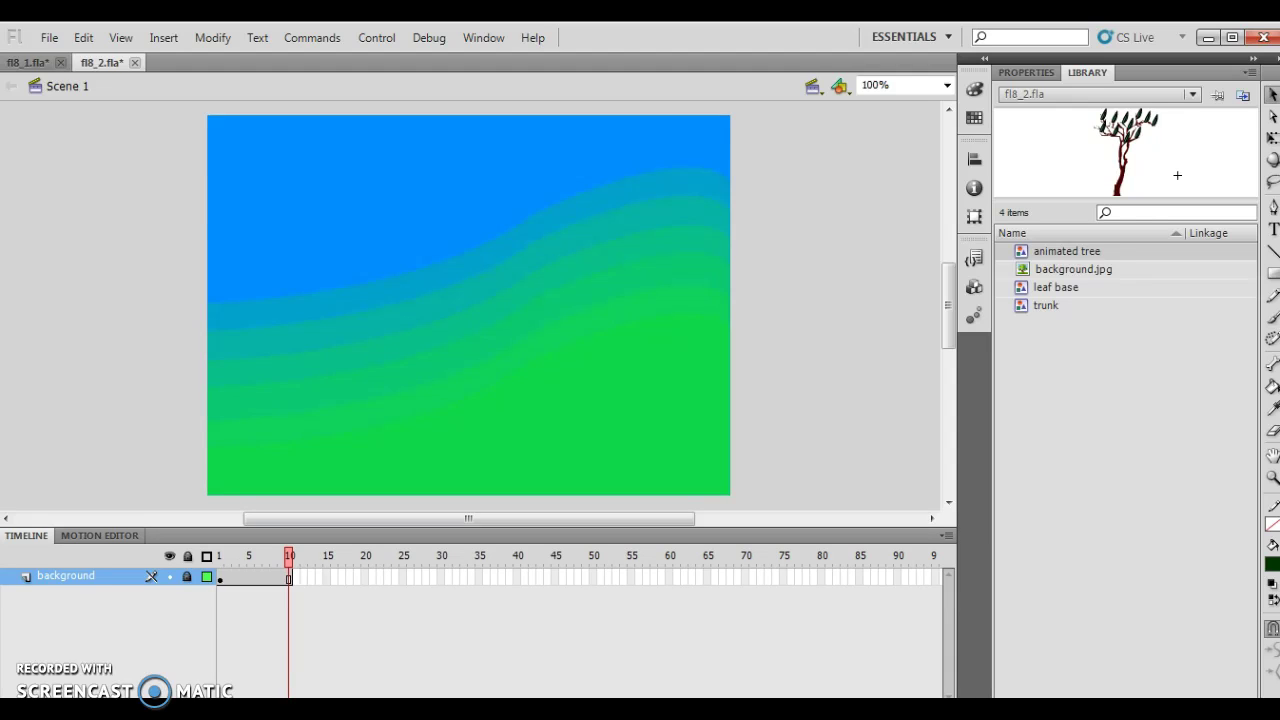
# Reset the Essentials workspace and insert a new timeline layer.
pyautogui.click(929, 39)
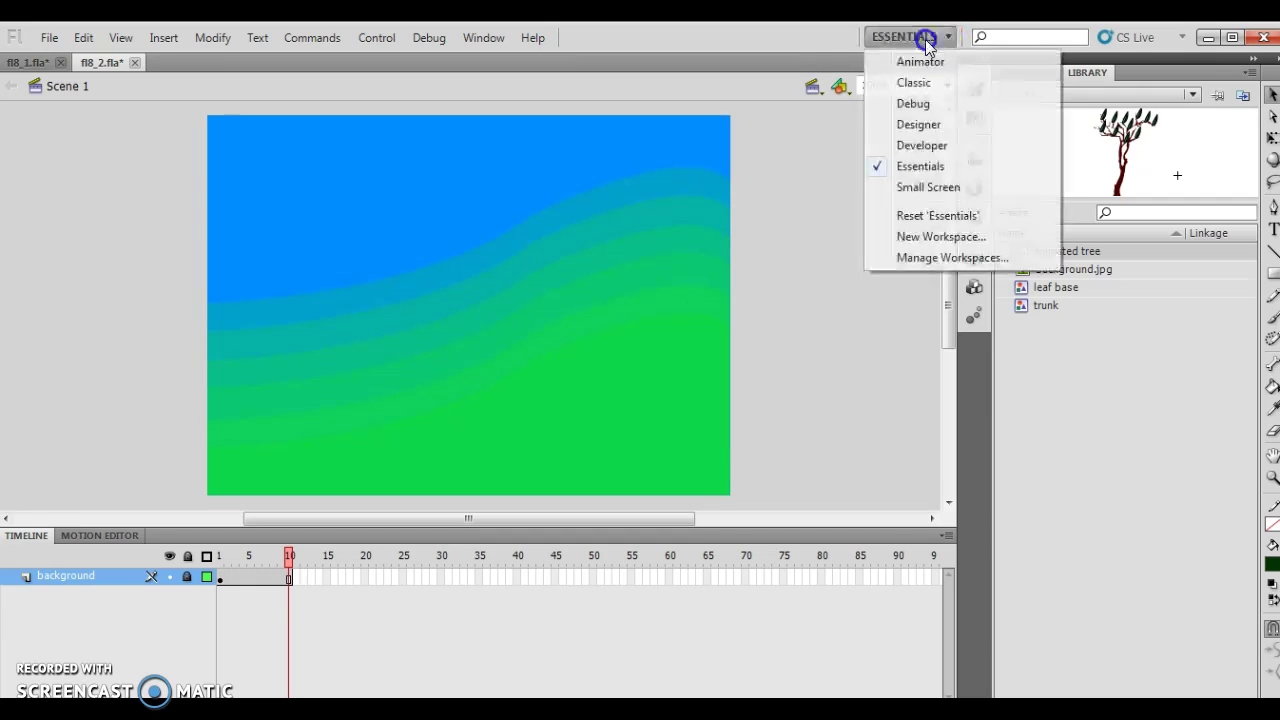
pyautogui.click(914, 222)
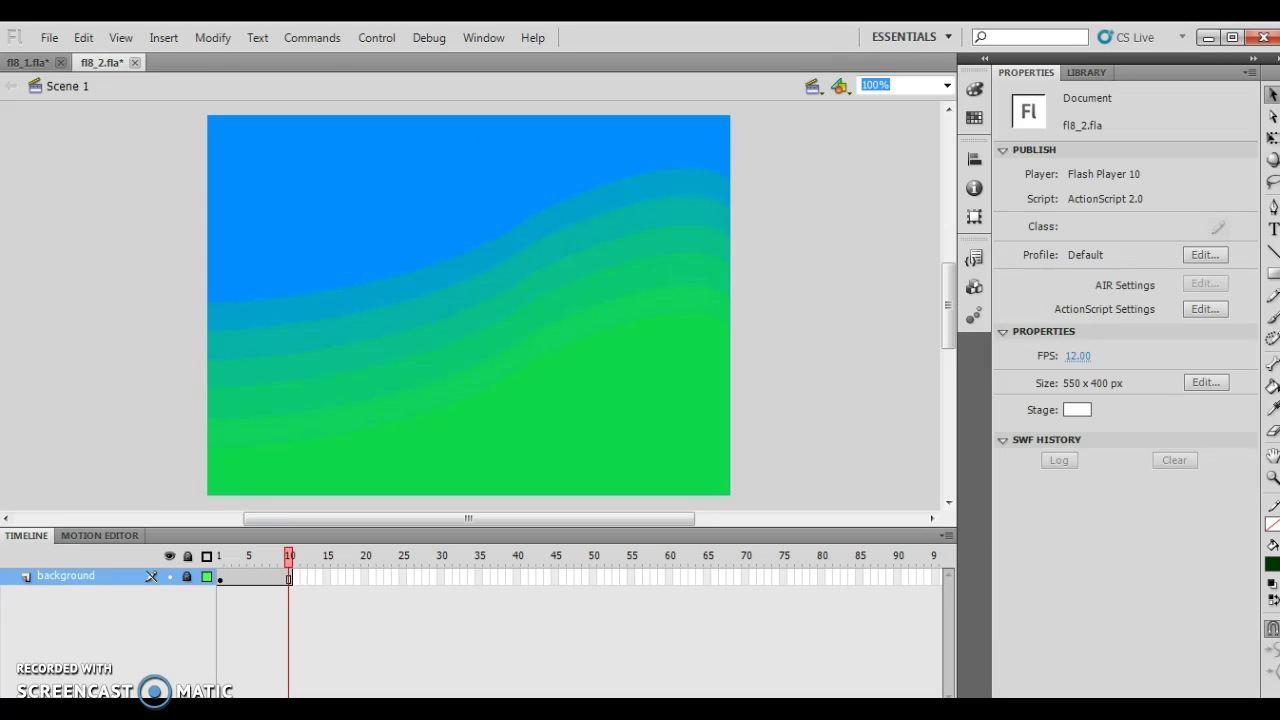
pyautogui.click(165, 40)
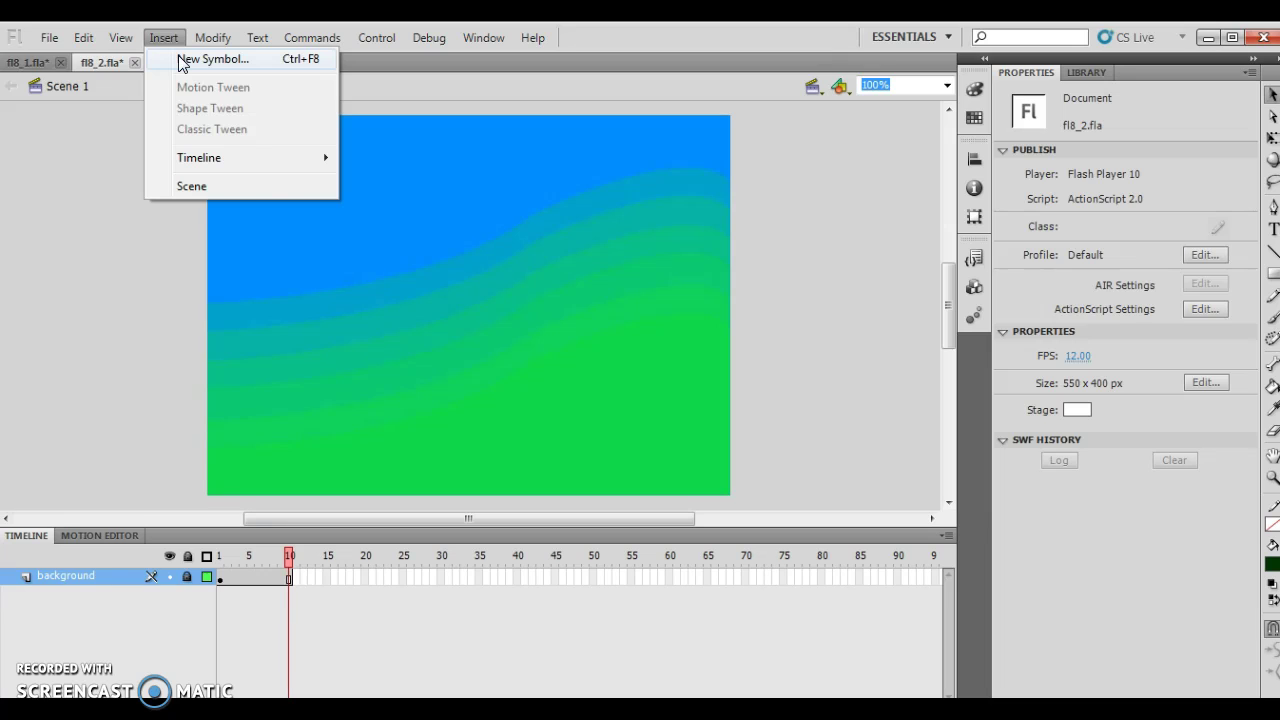
pyautogui.moveTo(229, 158)
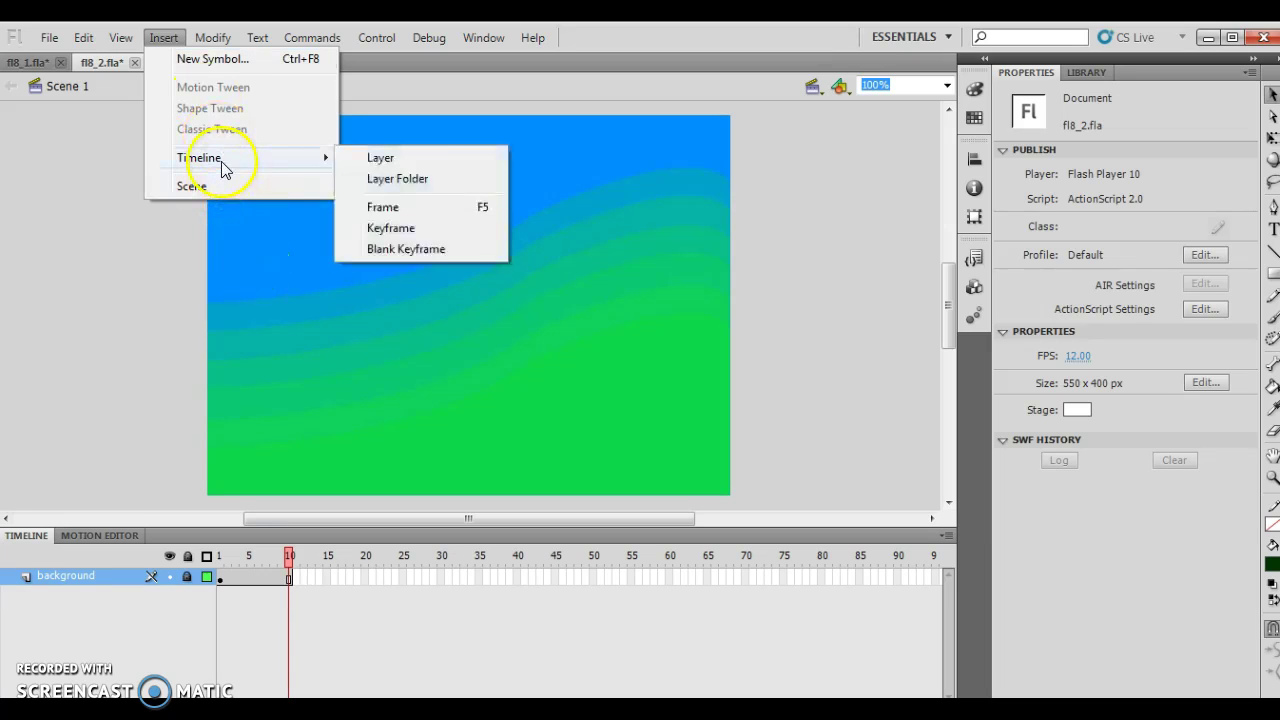
pyautogui.click(410, 163)
# Rename the new layer 'trees' and select frames 1–10 on both layers.
pyautogui.doubleClick(55, 576)
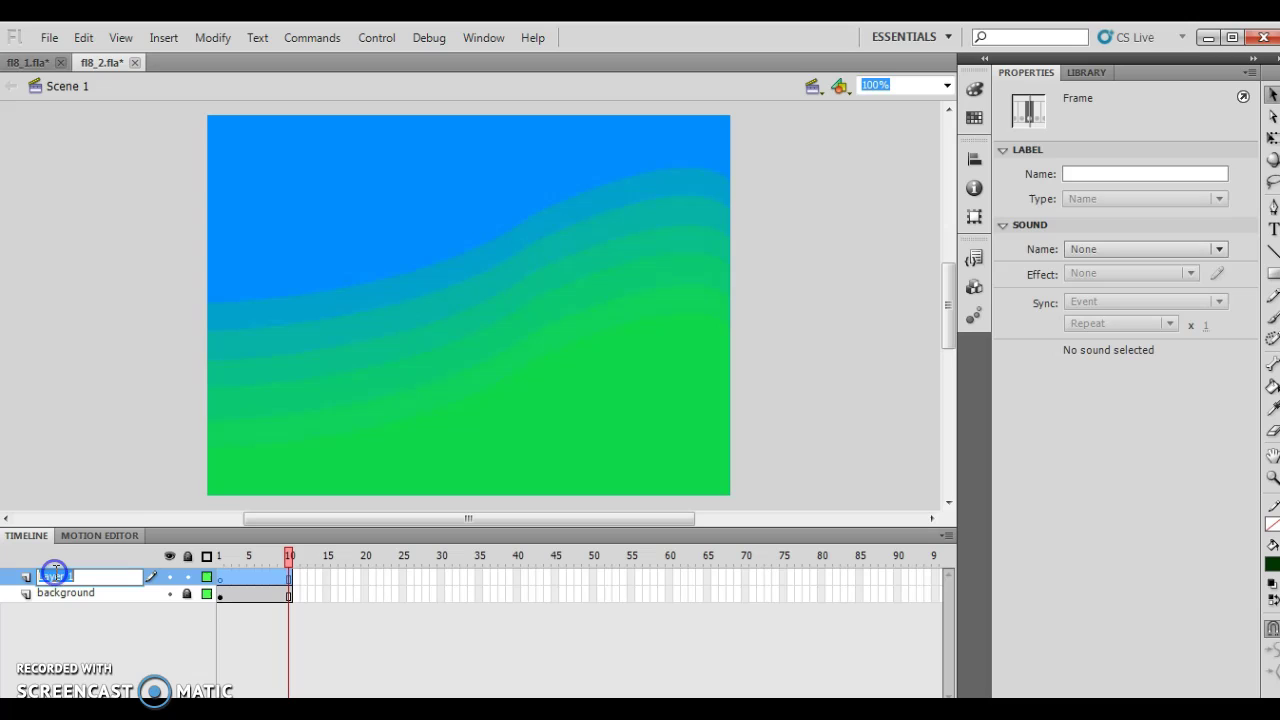
pyautogui.write('trees')
pyautogui.click(159, 448)
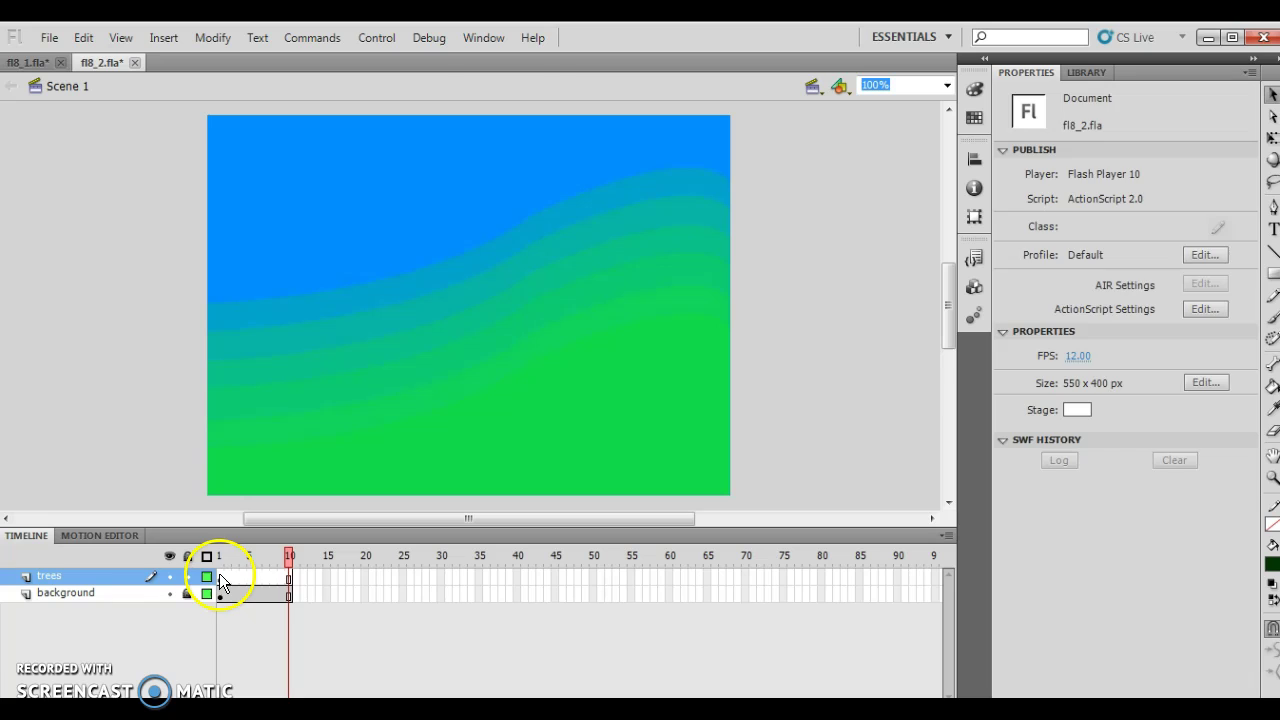
pyautogui.moveTo(219, 575); pyautogui.dragTo(292, 598)
# Drag two animated tree instances from the Library onto the stage, one left, one right.
pyautogui.click(1086, 72)
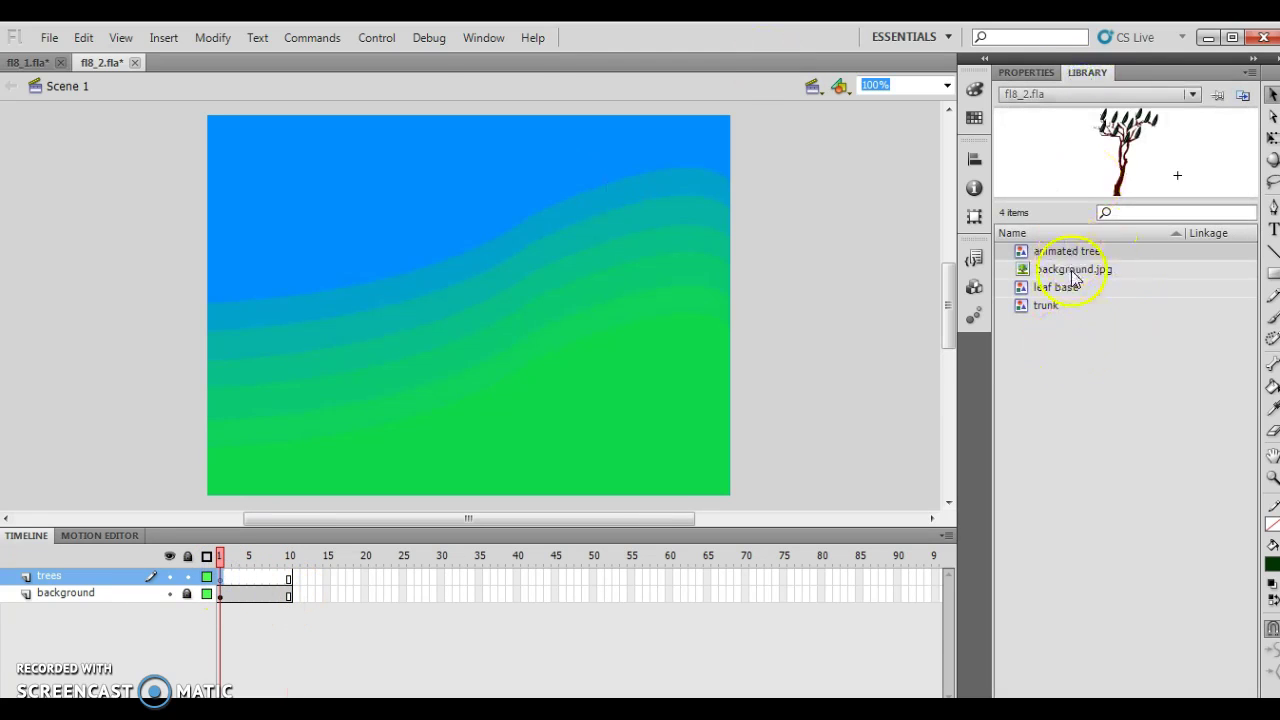
pyautogui.moveTo(1082, 251); pyautogui.dragTo(341, 322)
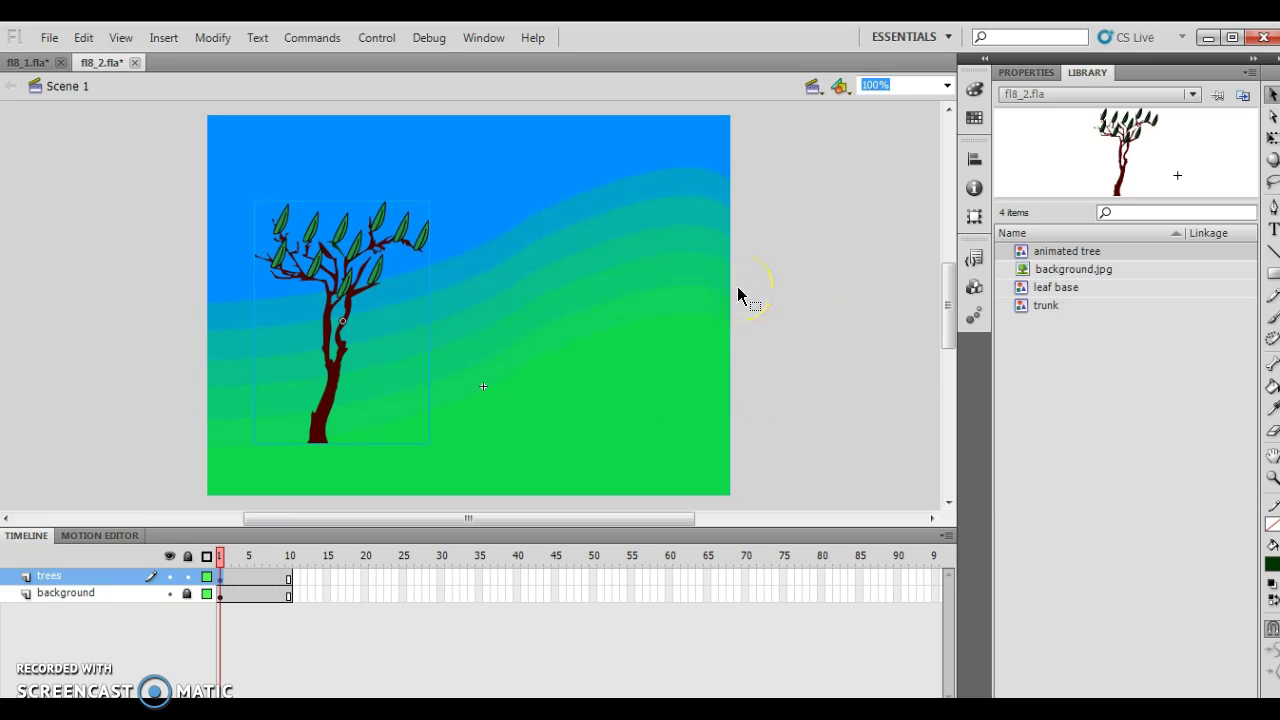
pyautogui.moveTo(1046, 251); pyautogui.dragTo(611, 268)
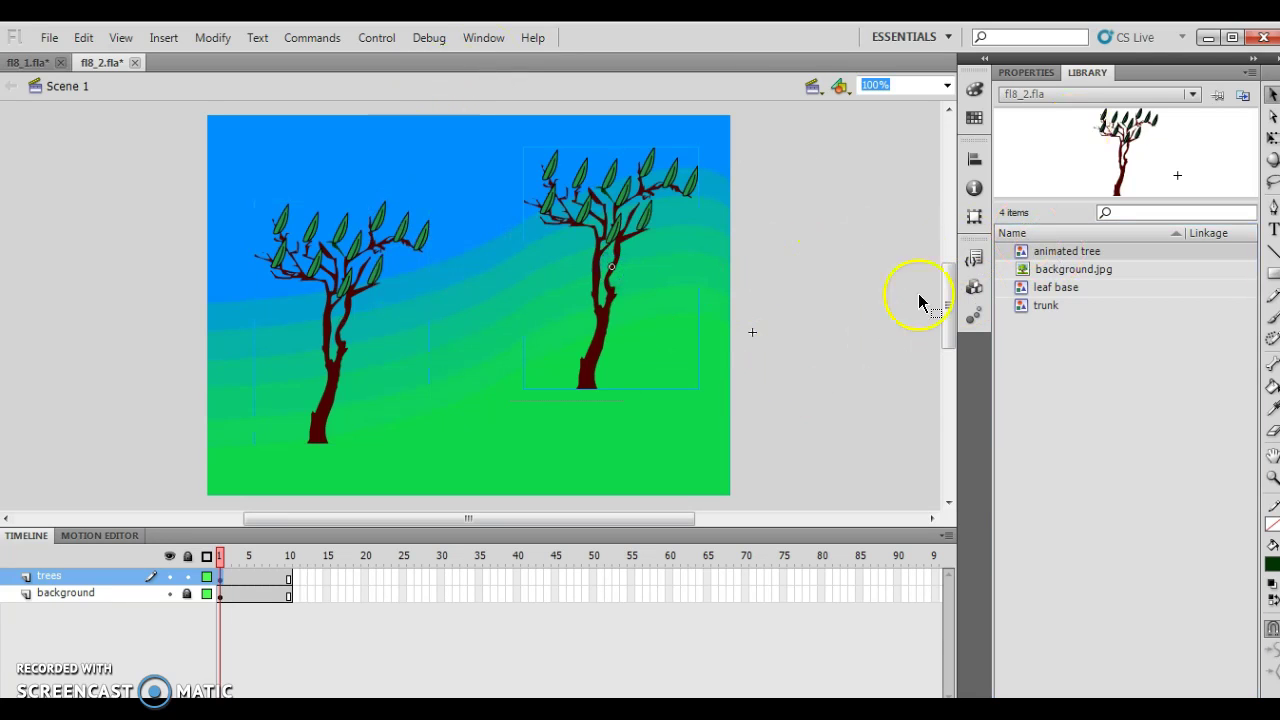
# Scale the right tree to about half size, move it up-right, and play the animation.
pyautogui.click(1271, 140)
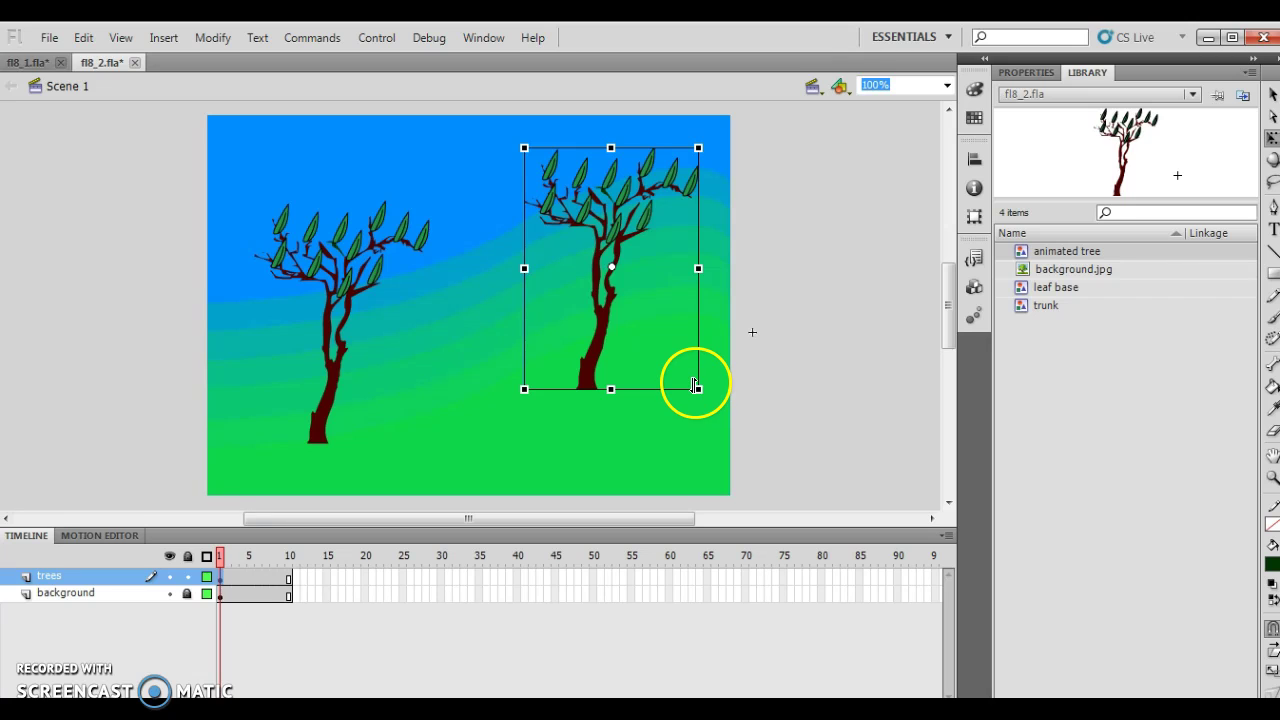
pyautogui.moveTo(697, 388); pyautogui.dragTo(654, 325)
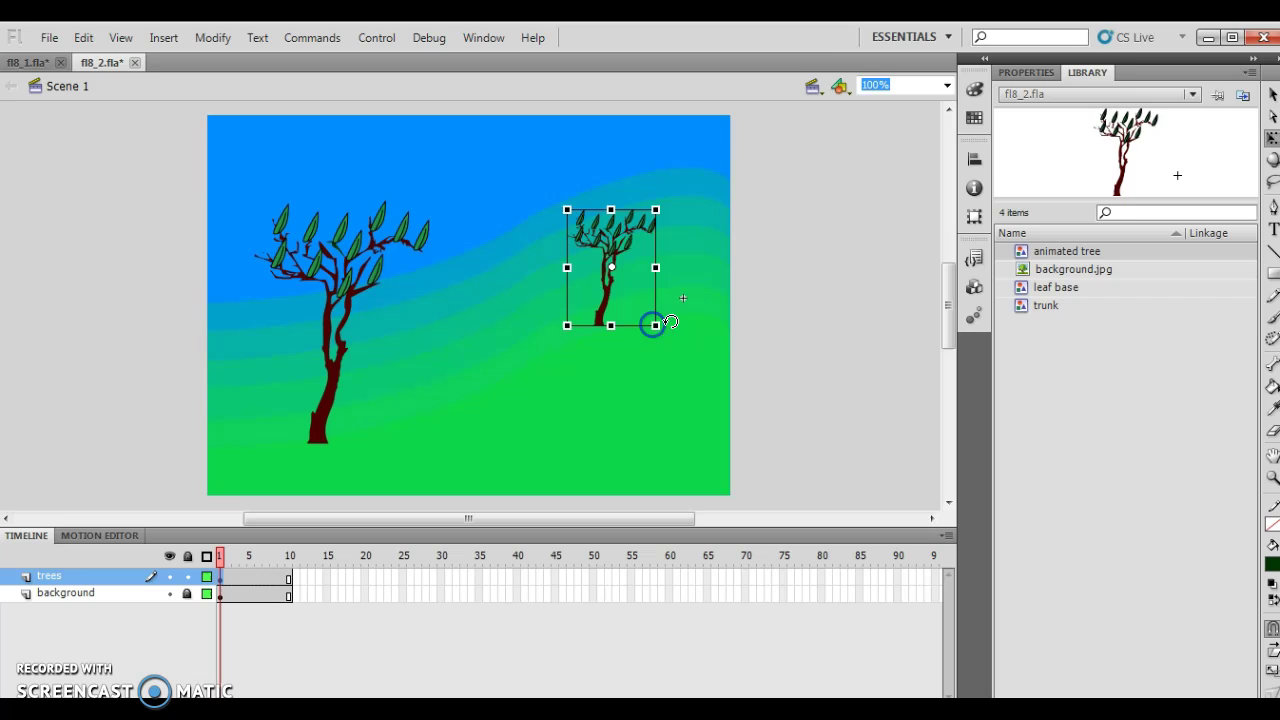
pyautogui.click(1272, 93)
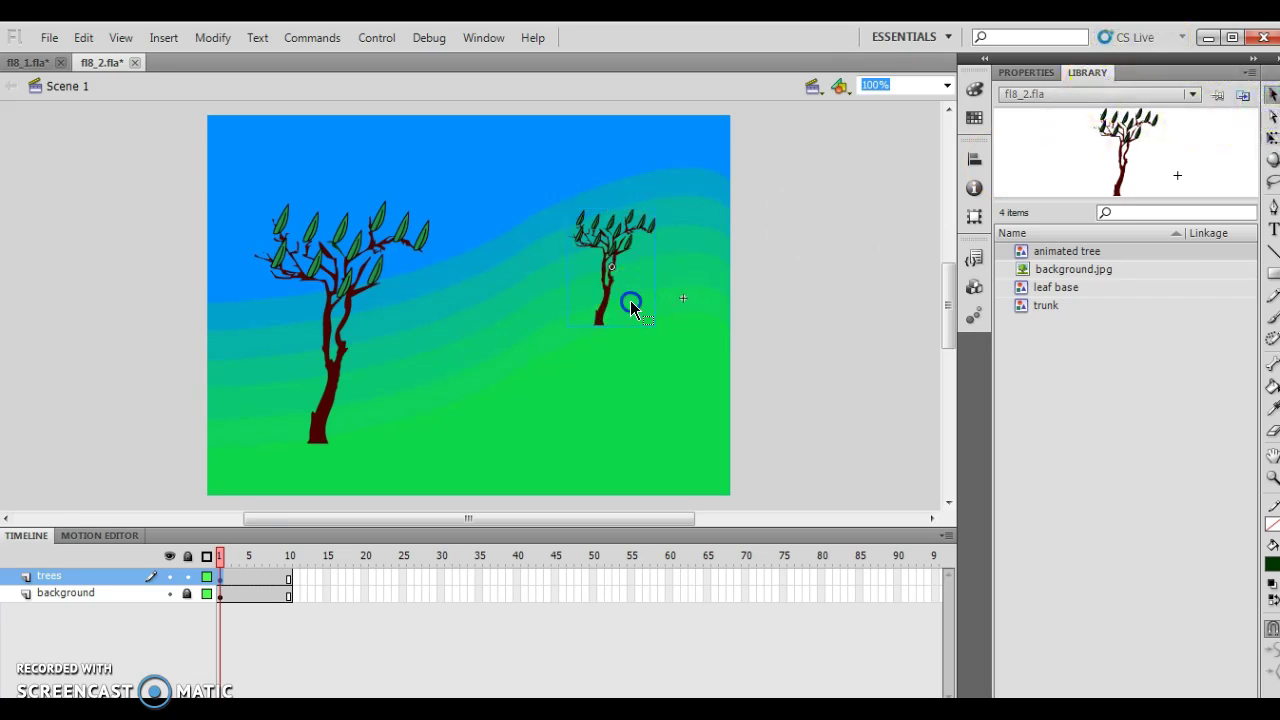
pyautogui.moveTo(611, 251); pyautogui.dragTo(656, 195)
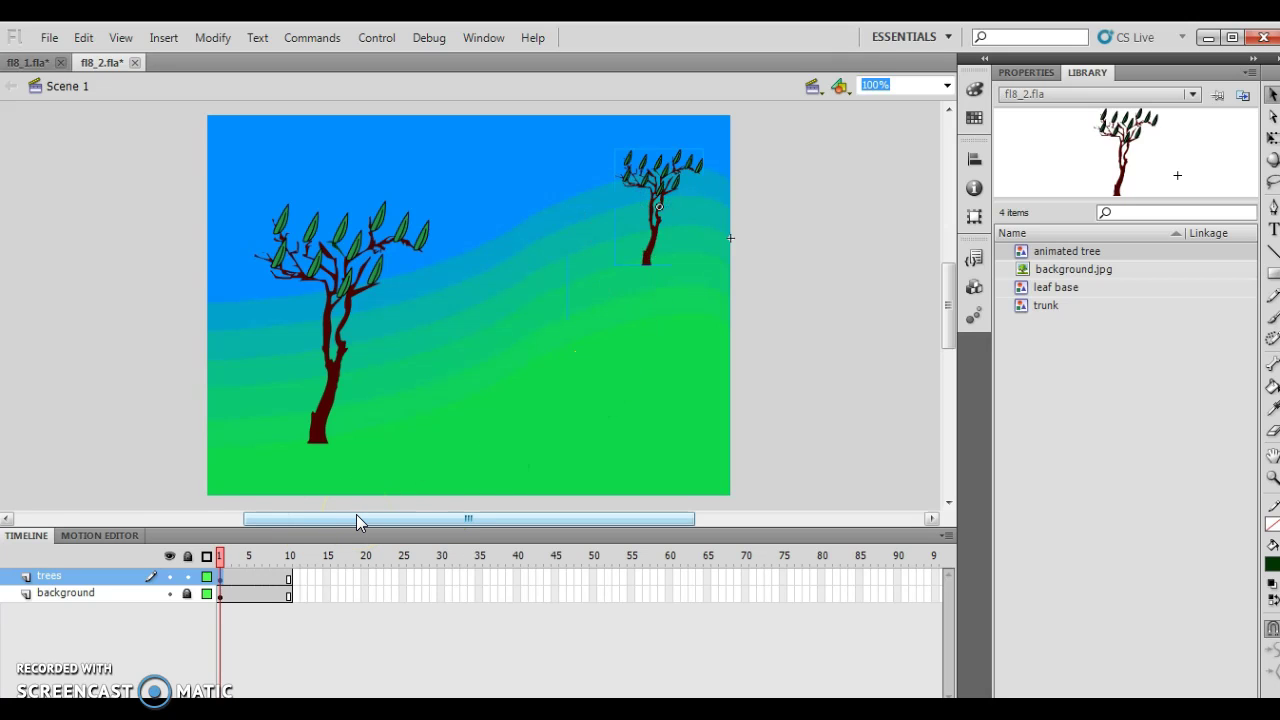
pyautogui.press('Return')
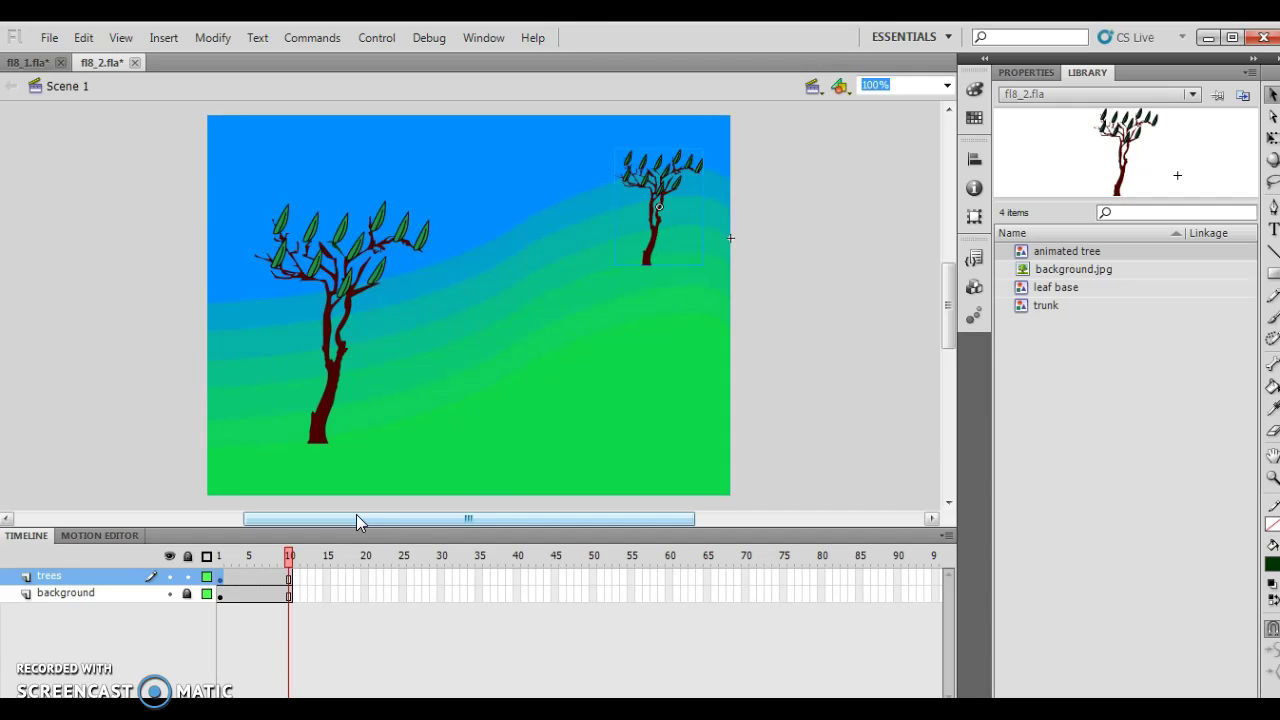
pyautogui.click(340, 496)
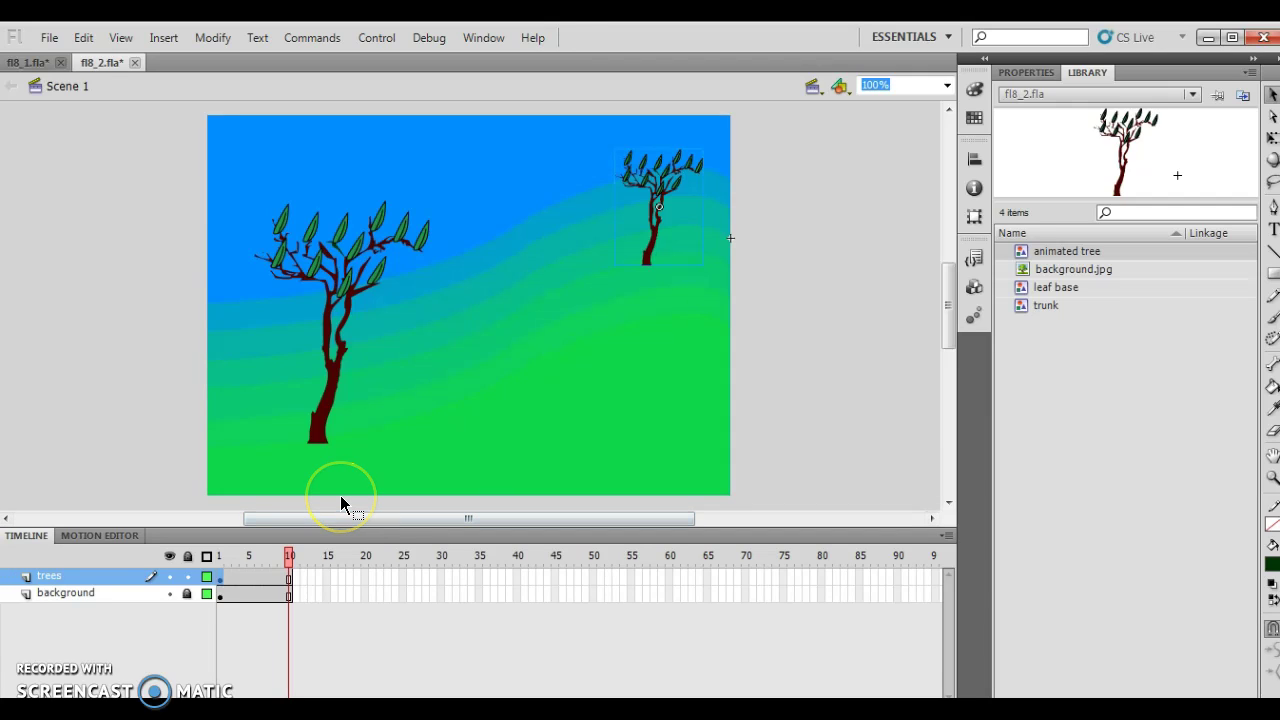